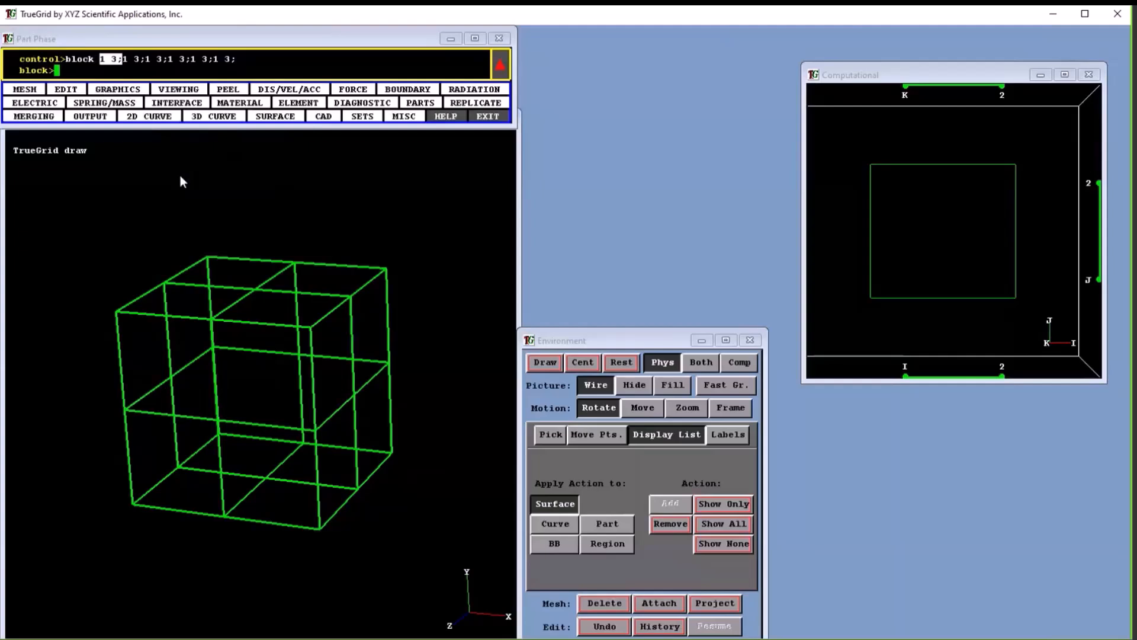
# End the block part and enter the merge phase with the merge command
pyautogui.write('merge')
pyautogui.press('Return')
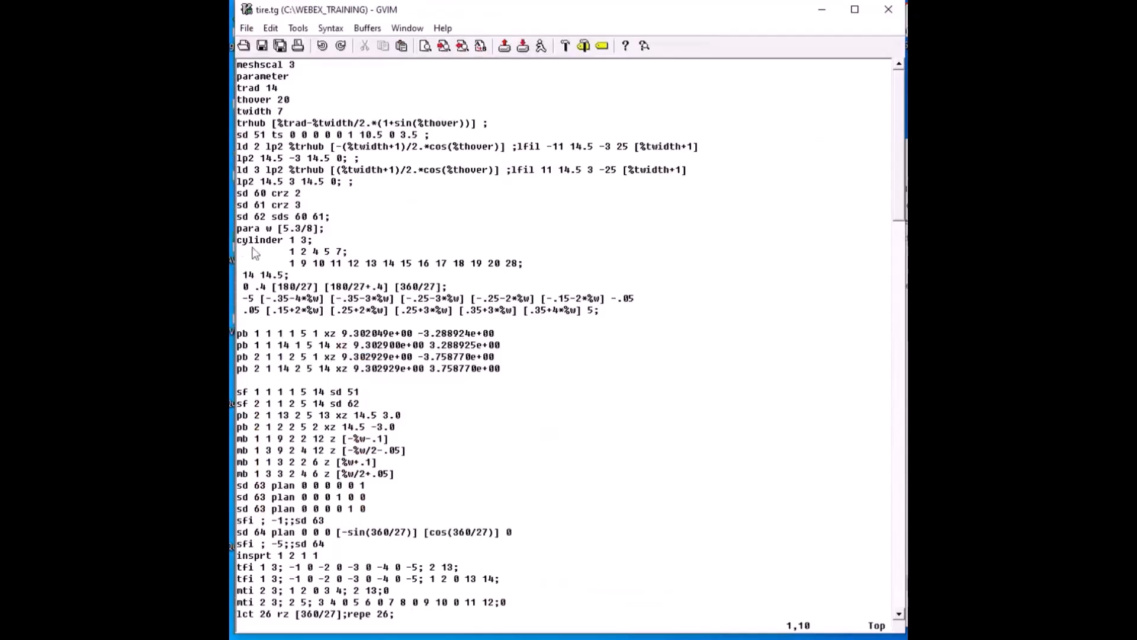
# In tire.tg in GVIM, insert an "interrupt" line between "lrep 0:26;" and the cylinder part with k indices "1 2 0 3 4"
pyautogui.scroll(-15, 255, 270)
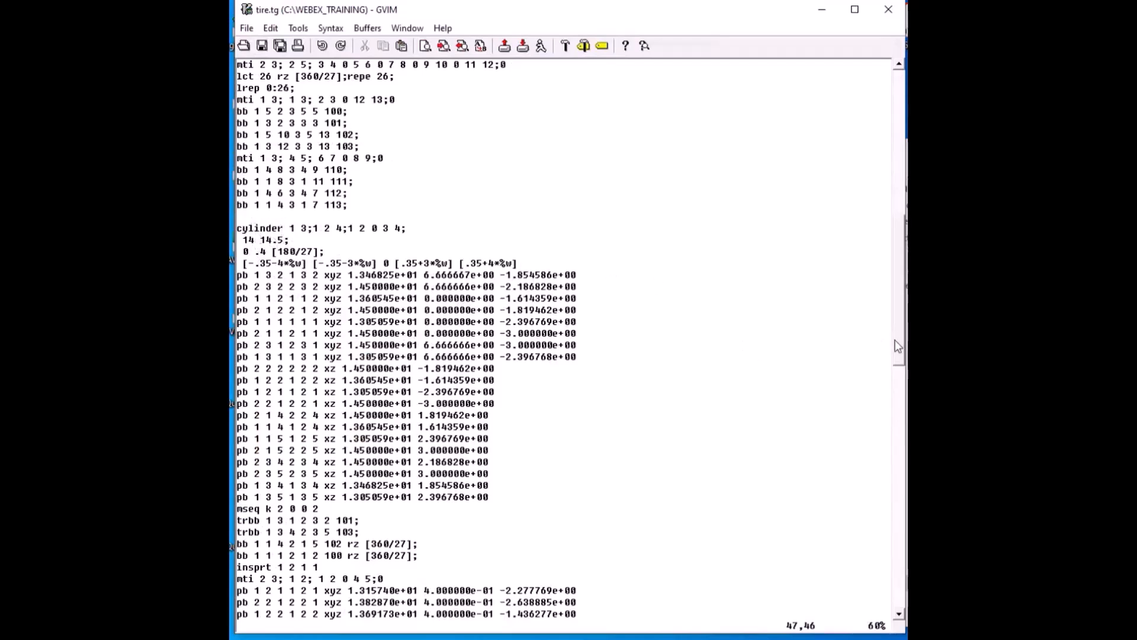
pyautogui.moveTo(895, 340); pyautogui.dragTo(894, 421)
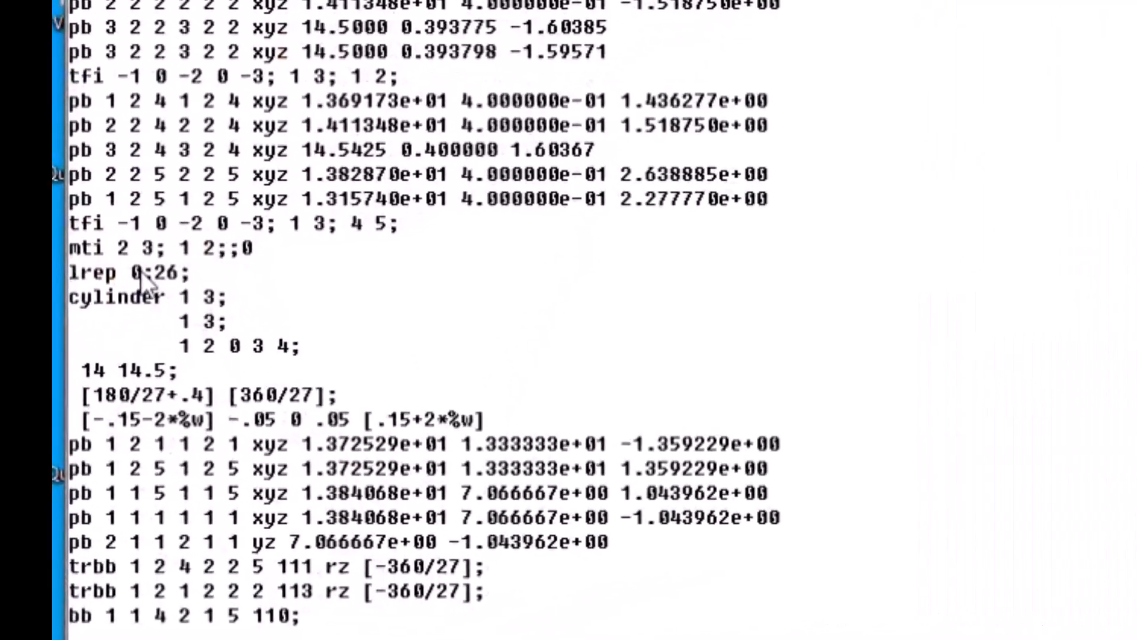
pyautogui.click(269, 451)
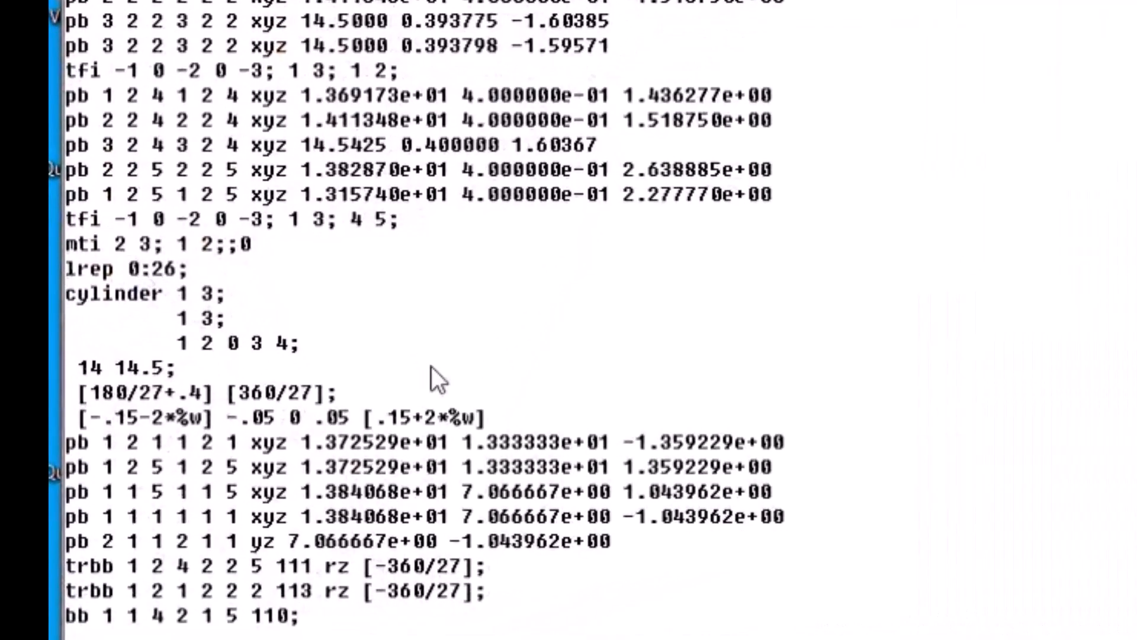
pyautogui.write('o')
pyautogui.write('int')
pyautogui.write('err')
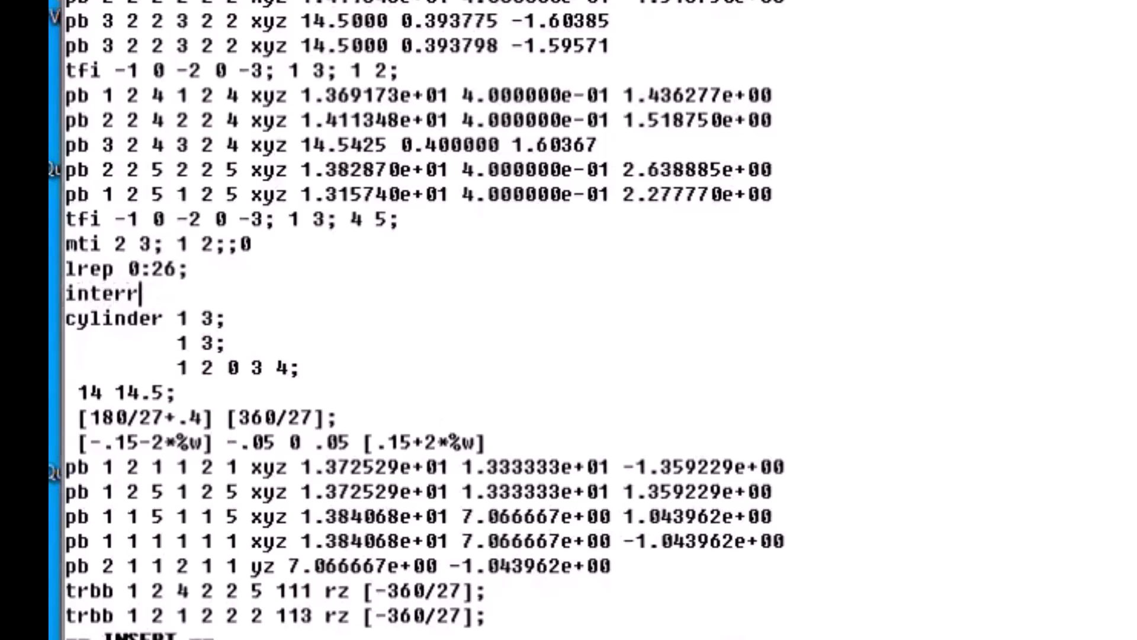
pyautogui.write('upt')
pyautogui.press('Escape')
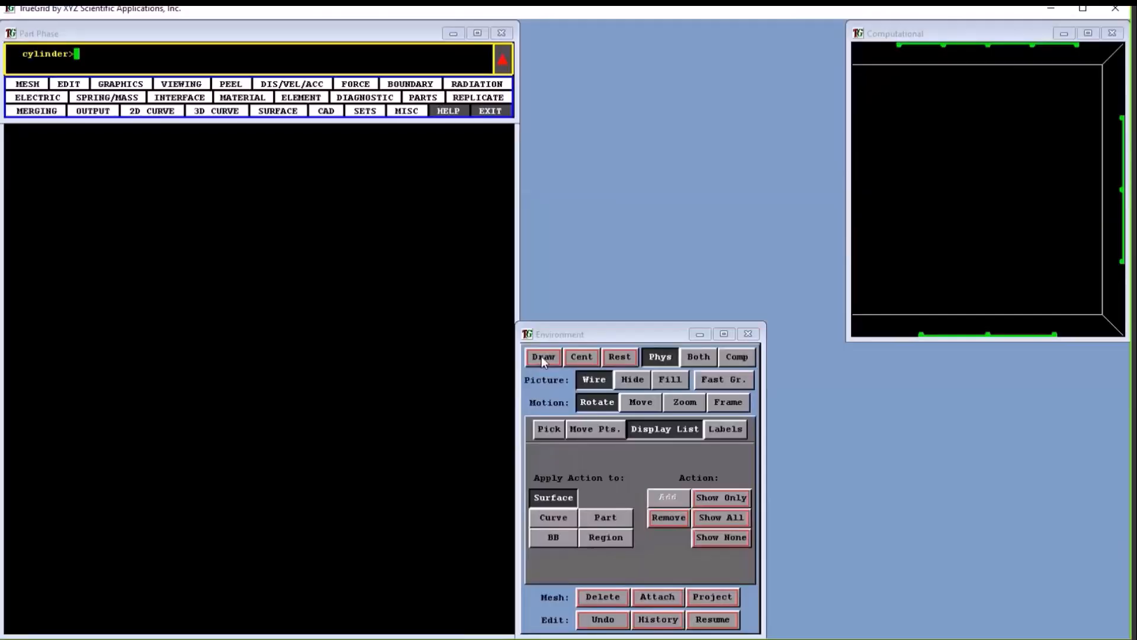
# Show the interrupted cylinder part in hidden-line display and rotate it so both blocks are seen from the front
pyautogui.moveTo(333, 385)
pyautogui.mouseDown(button='middle')
pyautogui.moveTo(264, 422)
pyautogui.moveTo(227, 473)
pyautogui.moveTo(296, 448)
pyautogui.mouseUp(button='middle')
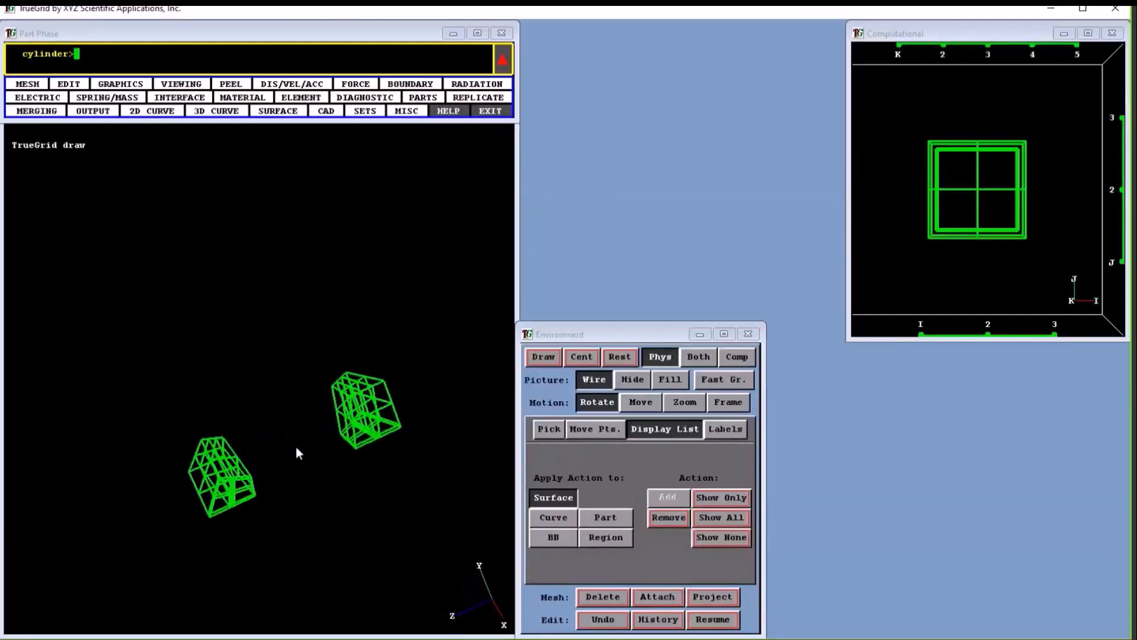
pyautogui.click(642, 382)
pyautogui.moveTo(408, 375); pyautogui.dragTo(472, 383, button='middle')
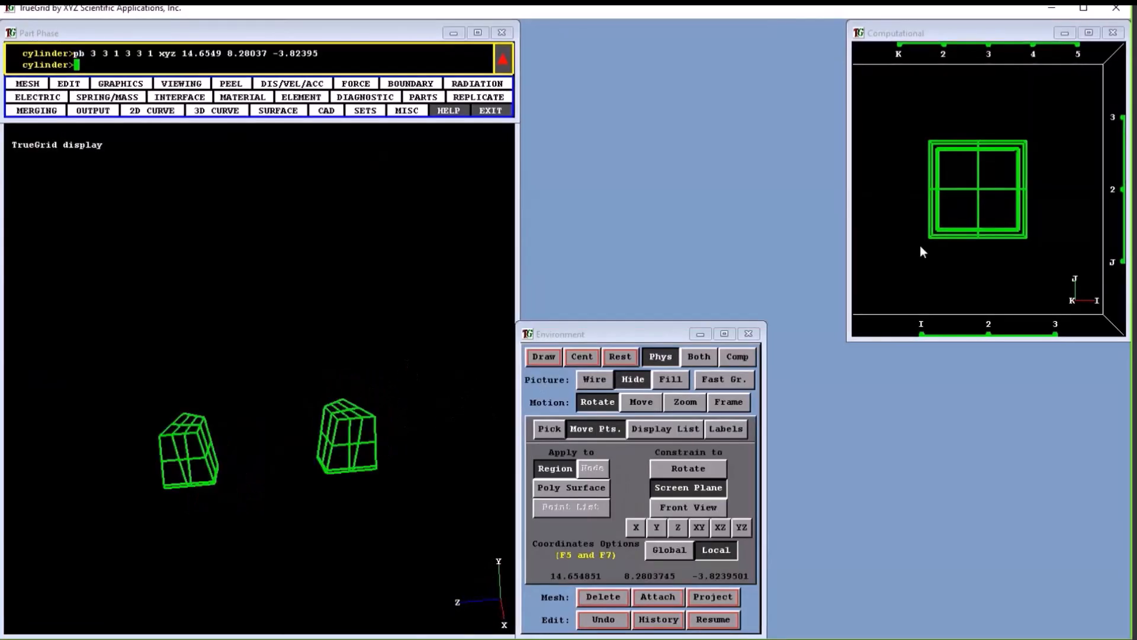
# Assign material number 2 with MT to the region i 1 to 2, j 2 to 3, k 4 to 5
pyautogui.moveTo(897, 278); pyautogui.dragTo(908, 172, button='middle')
pyautogui.click(933, 231)
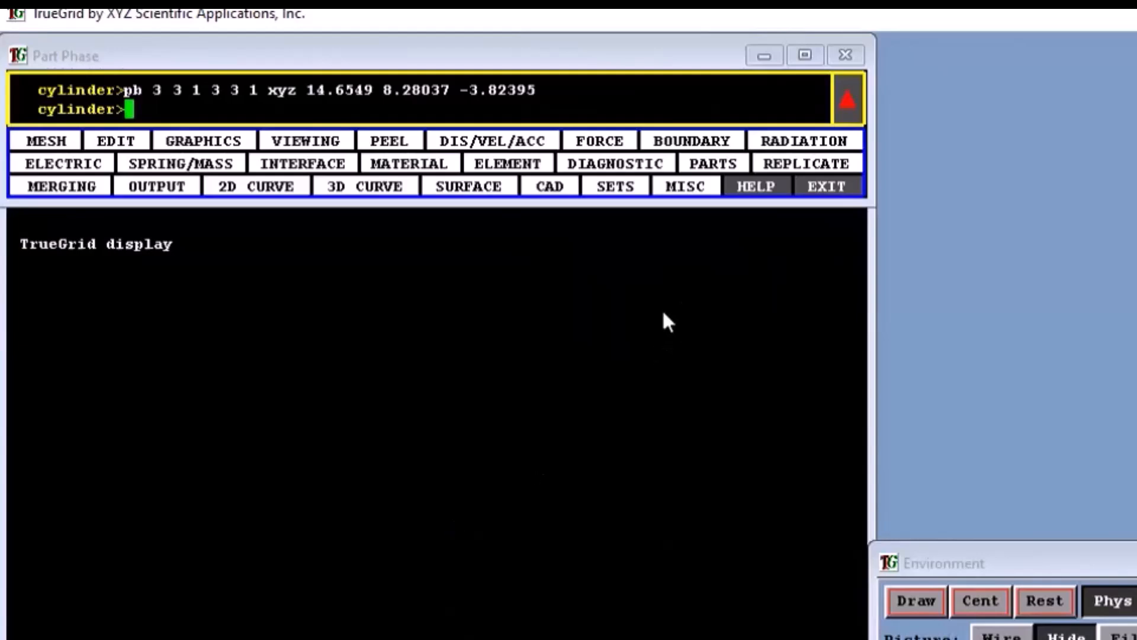
pyautogui.click(409, 163)
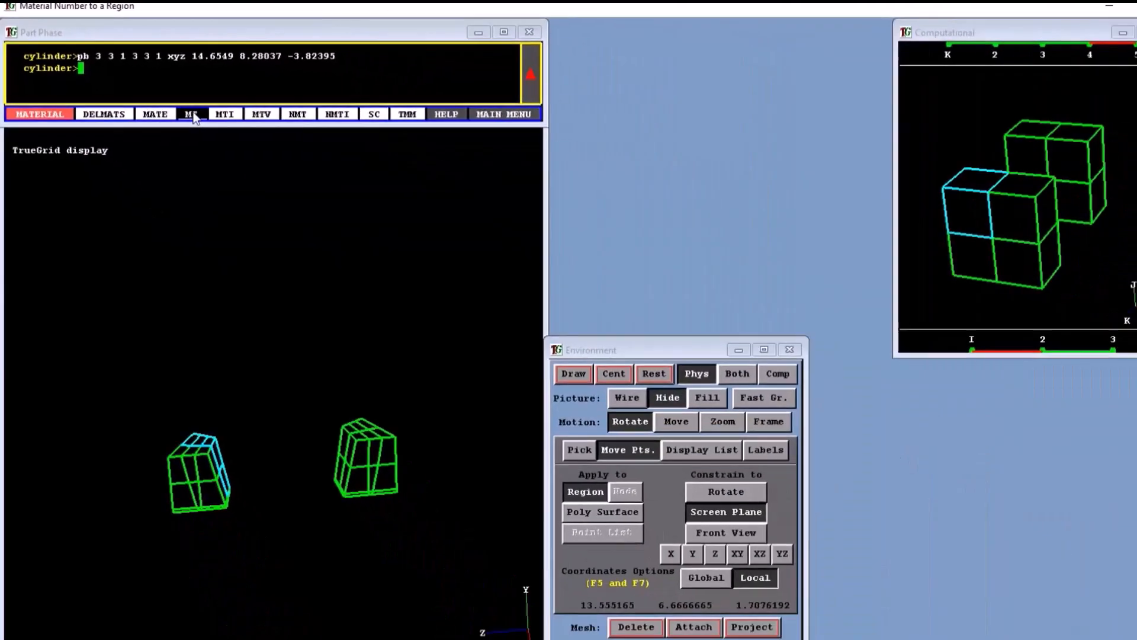
pyautogui.click(306, 189)
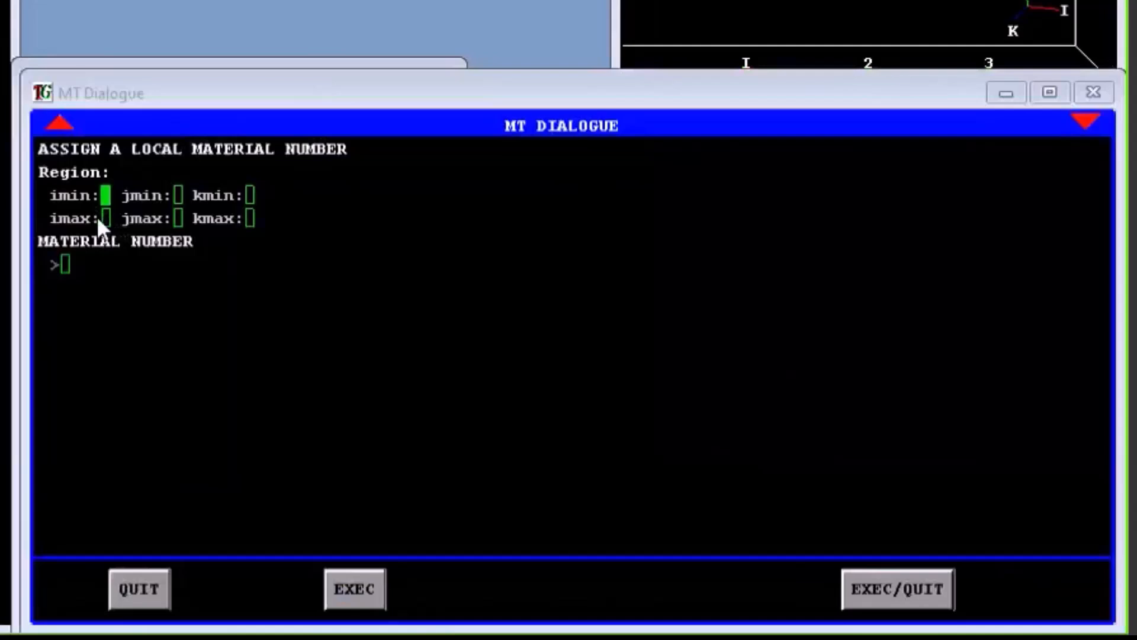
pyautogui.press('F1')
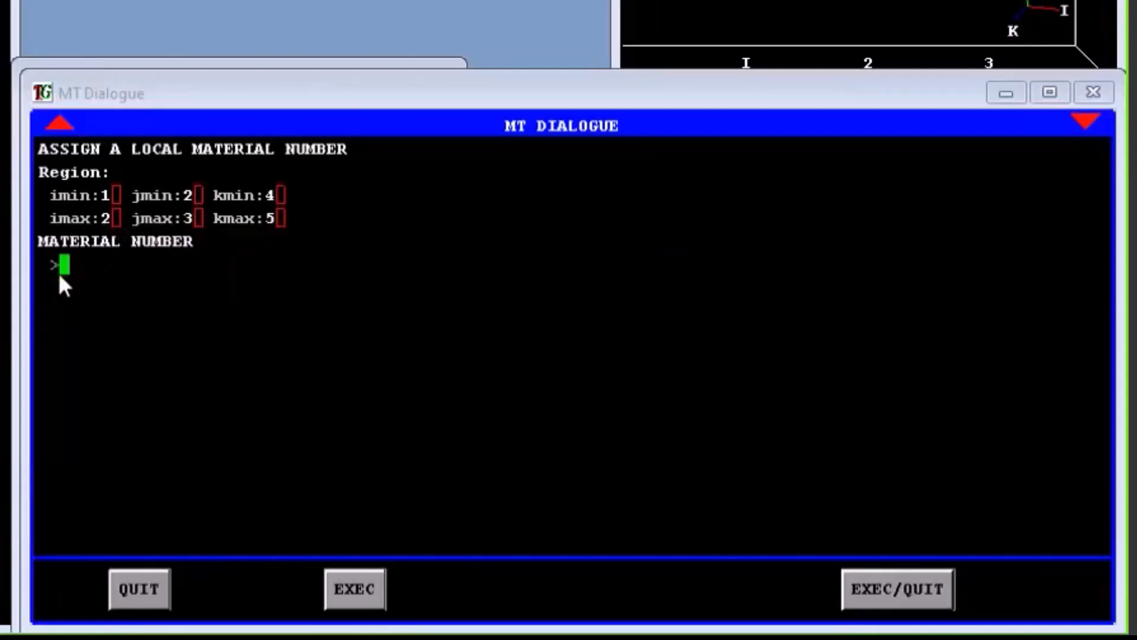
pyautogui.write('2')
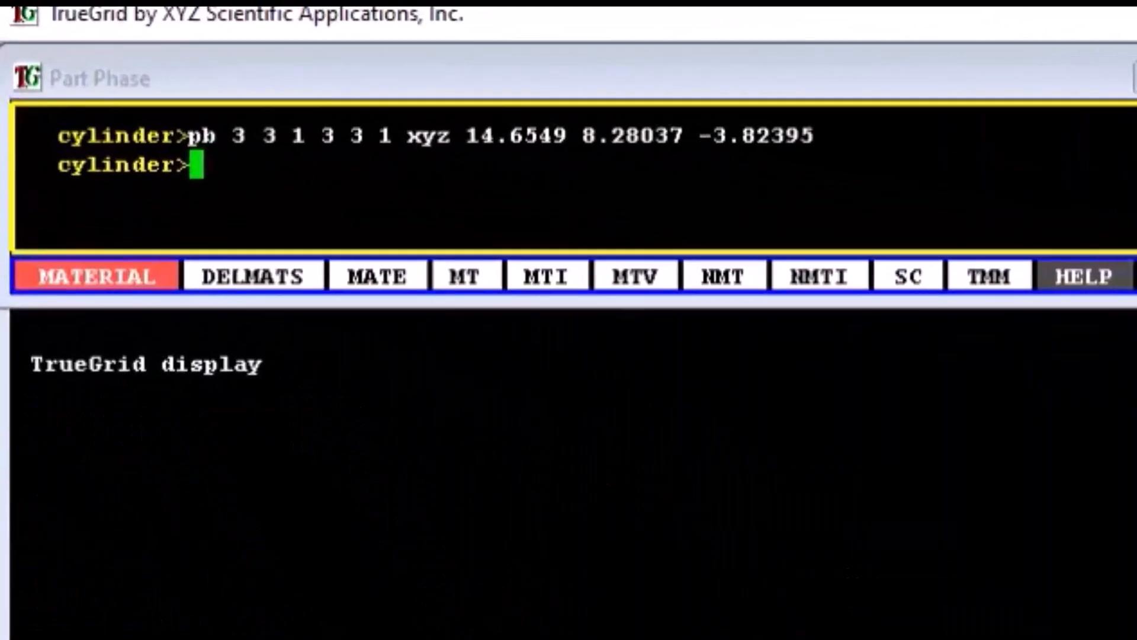
pyautogui.click(1005, 612)
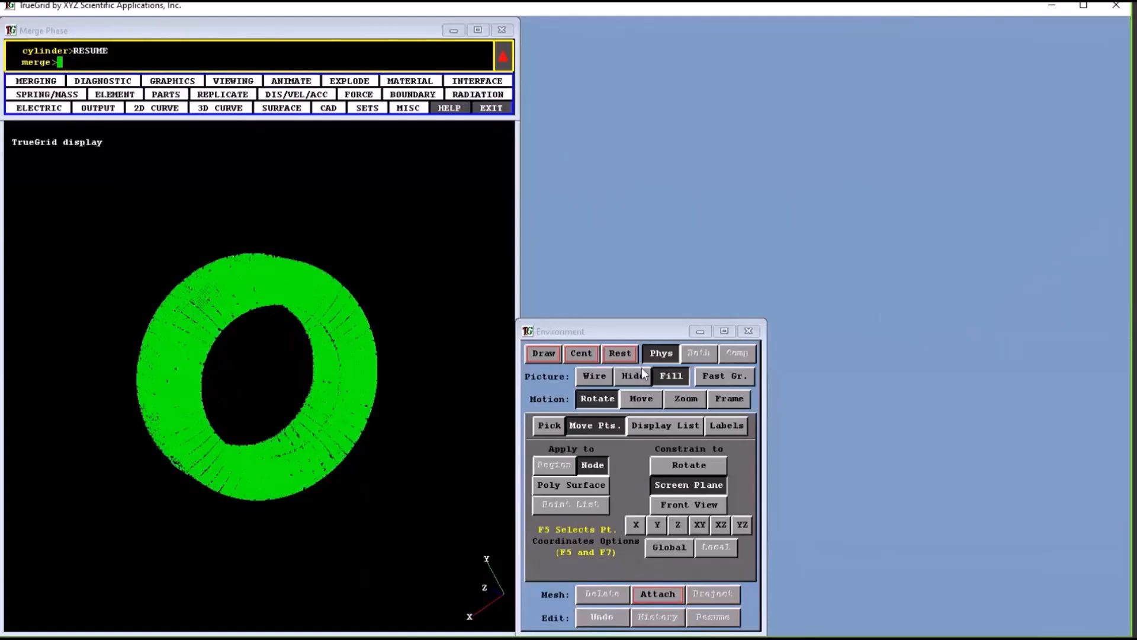
# Center the shaded tire mesh in the view and display only material 2 with the dm command
pyautogui.click(577, 353)
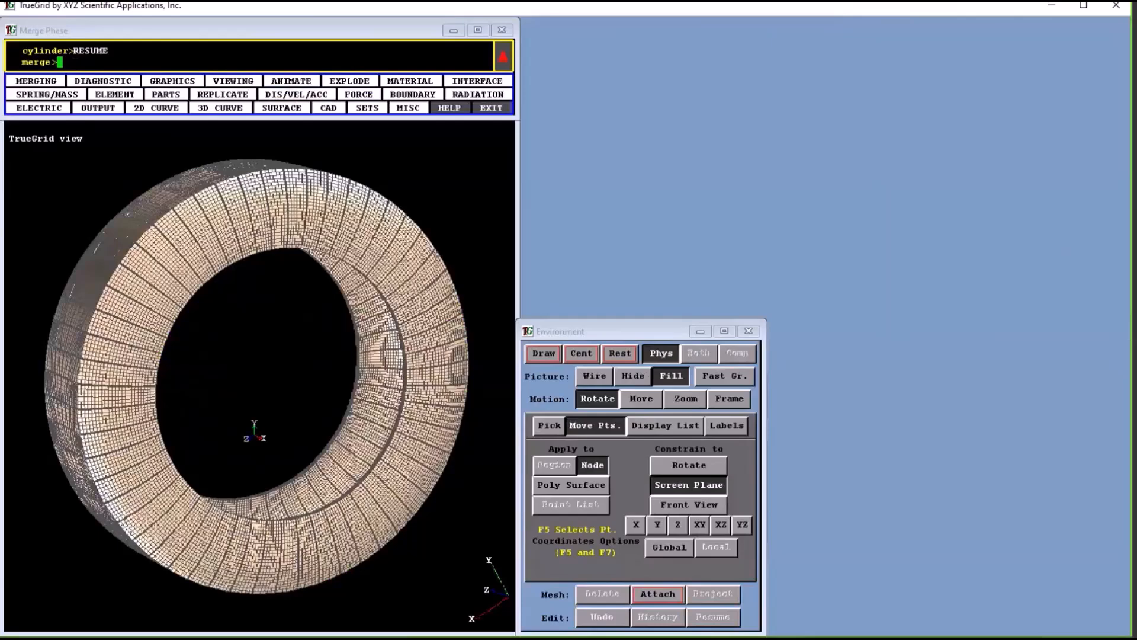
pyautogui.moveTo(311, 450)
pyautogui.mouseDown()
pyautogui.moveTo(538, 445)
pyautogui.moveTo(377, 371)
pyautogui.mouseUp()
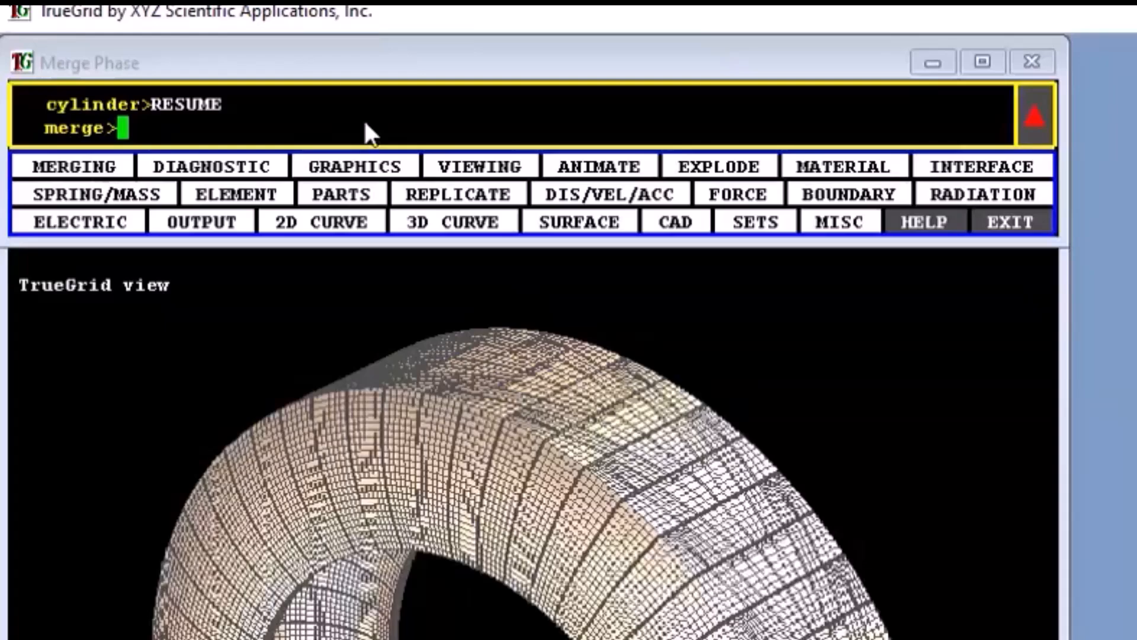
pyautogui.write('dm')
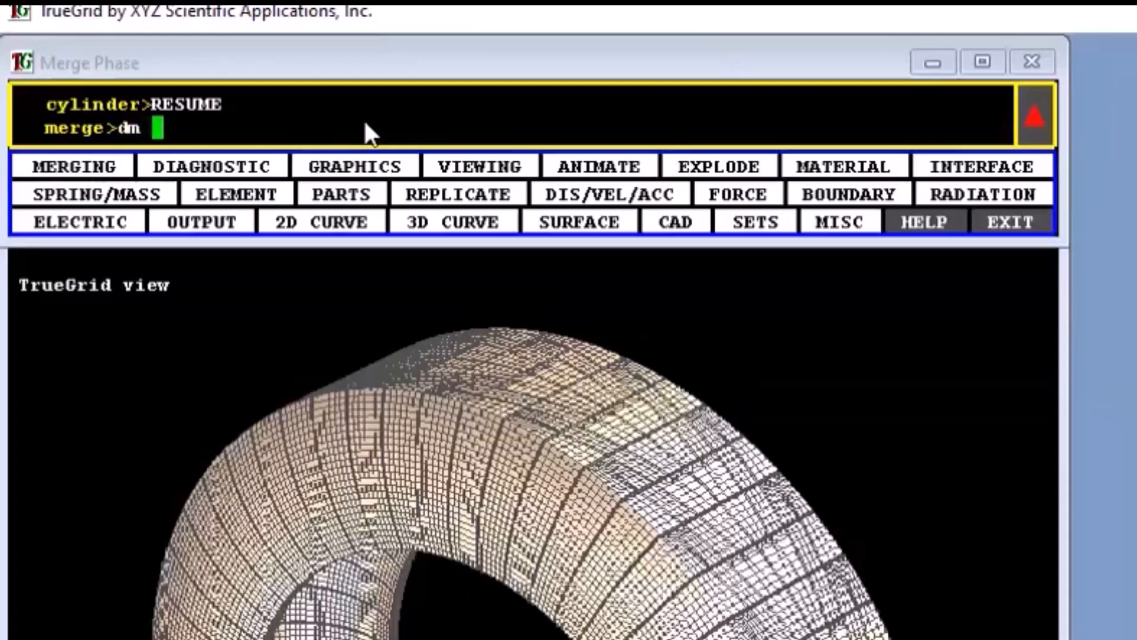
pyautogui.write(' 2')
pyautogui.press('Return')
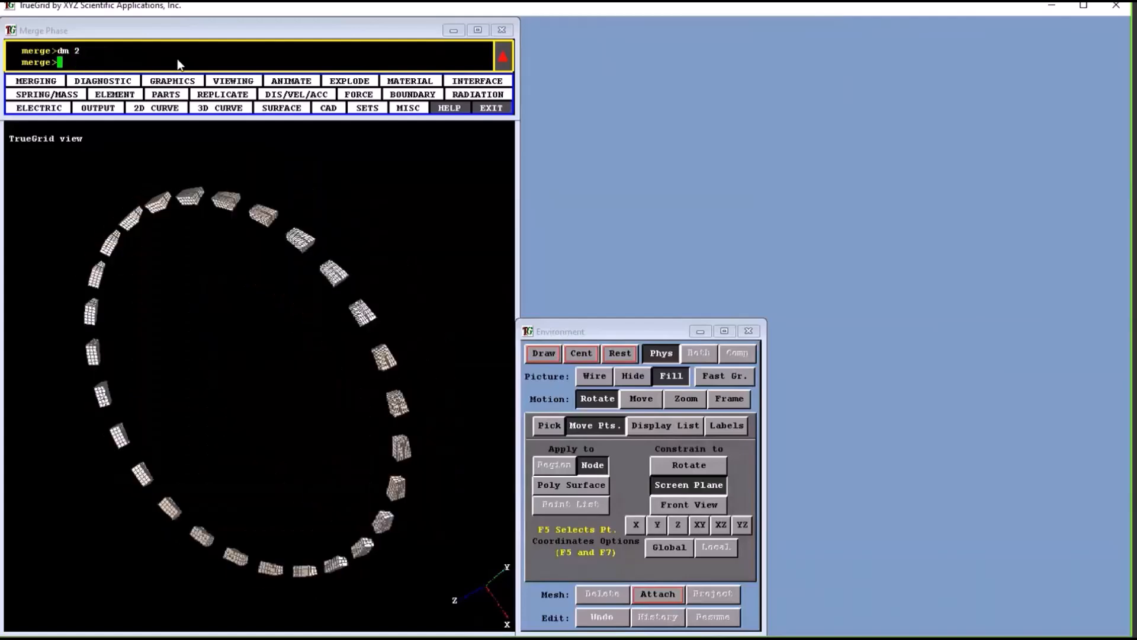
# Examine the ring of material 2 blocks from several angles and restore the default view
pyautogui.moveTo(331, 352); pyautogui.dragTo(386, 265, button='middle')
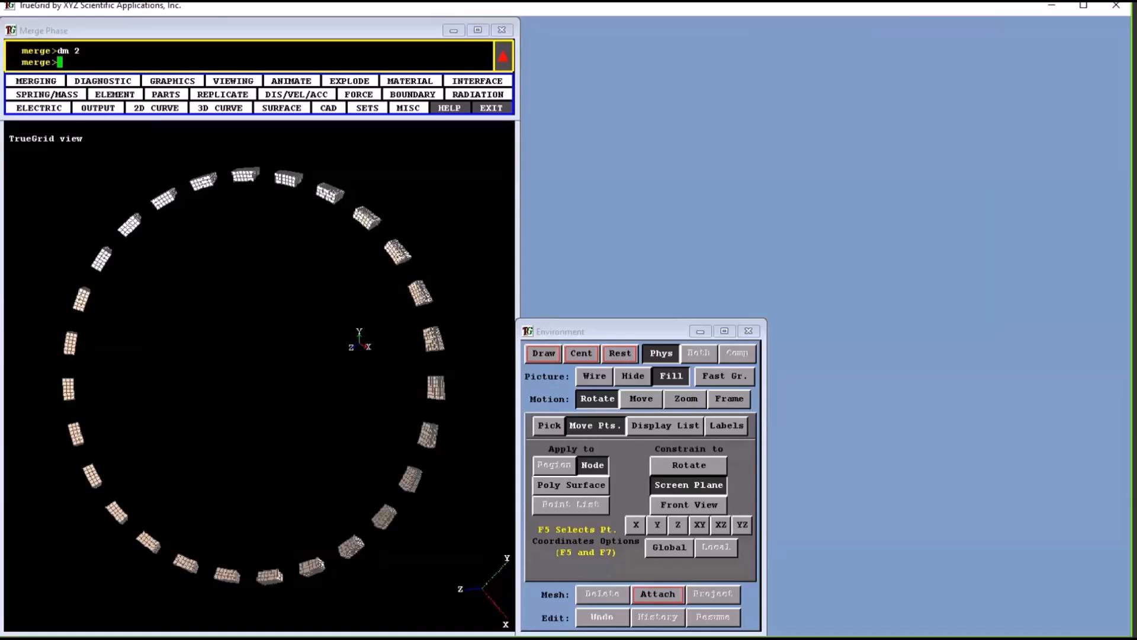
pyautogui.moveTo(359, 339); pyautogui.dragTo(294, 409)
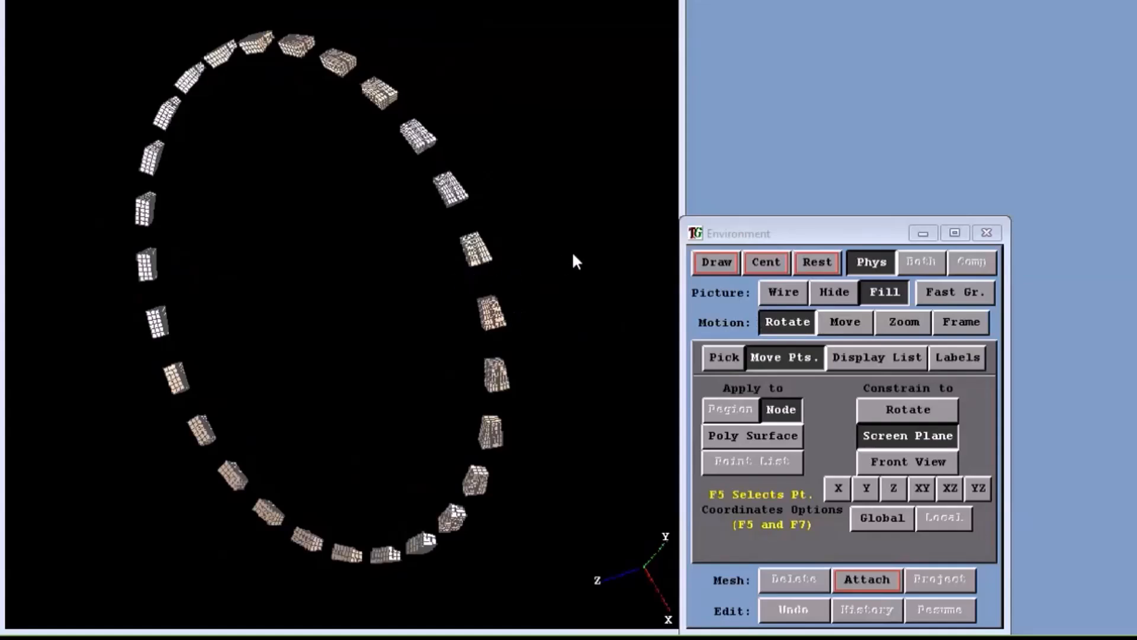
pyautogui.moveTo(573, 253); pyautogui.dragTo(325, 350, button='middle')
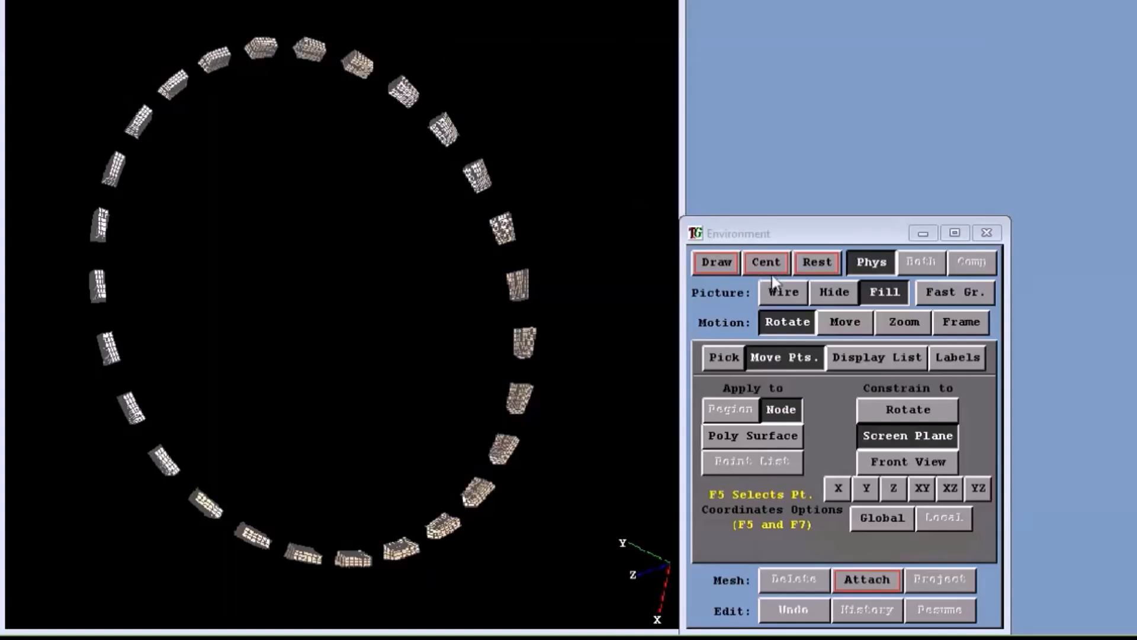
pyautogui.click(818, 264)
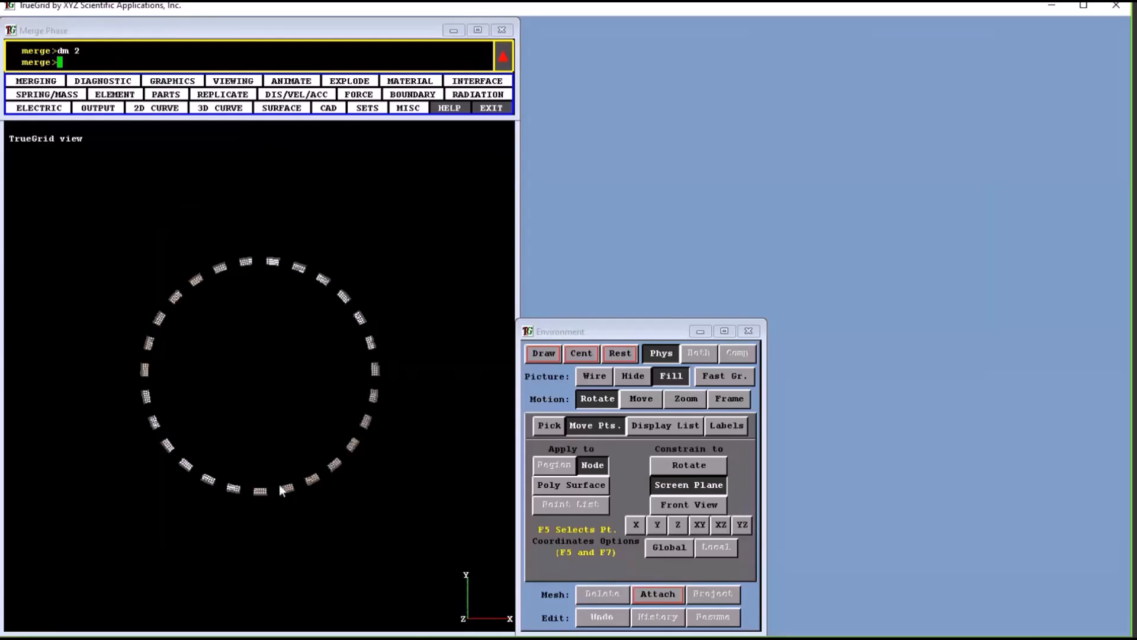
pyautogui.click(177, 83)
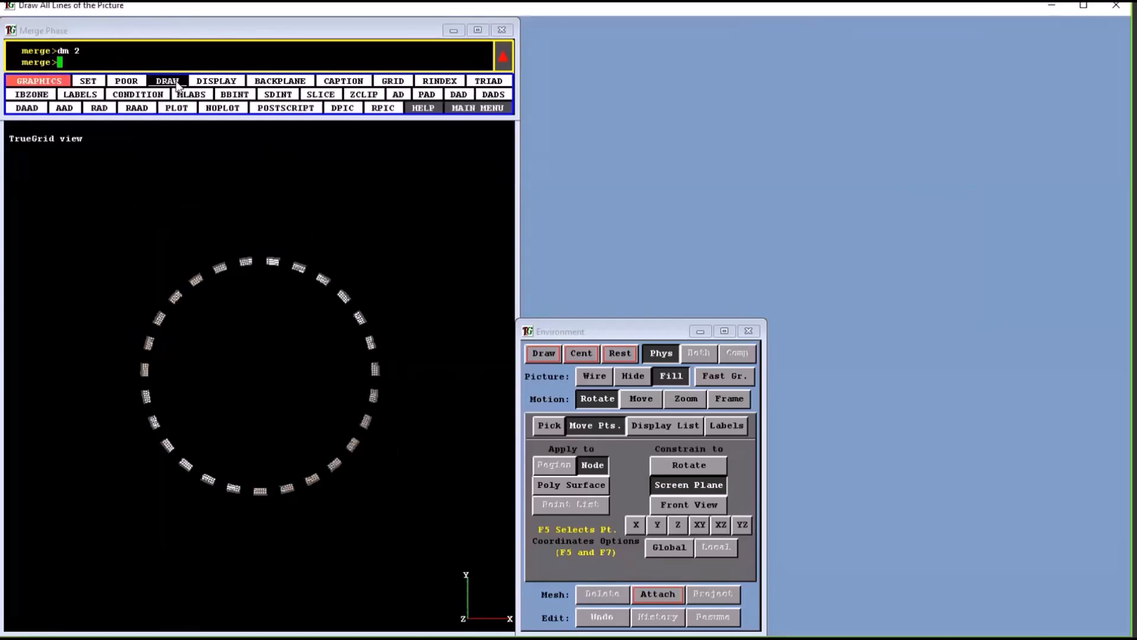
pyautogui.click(477, 108)
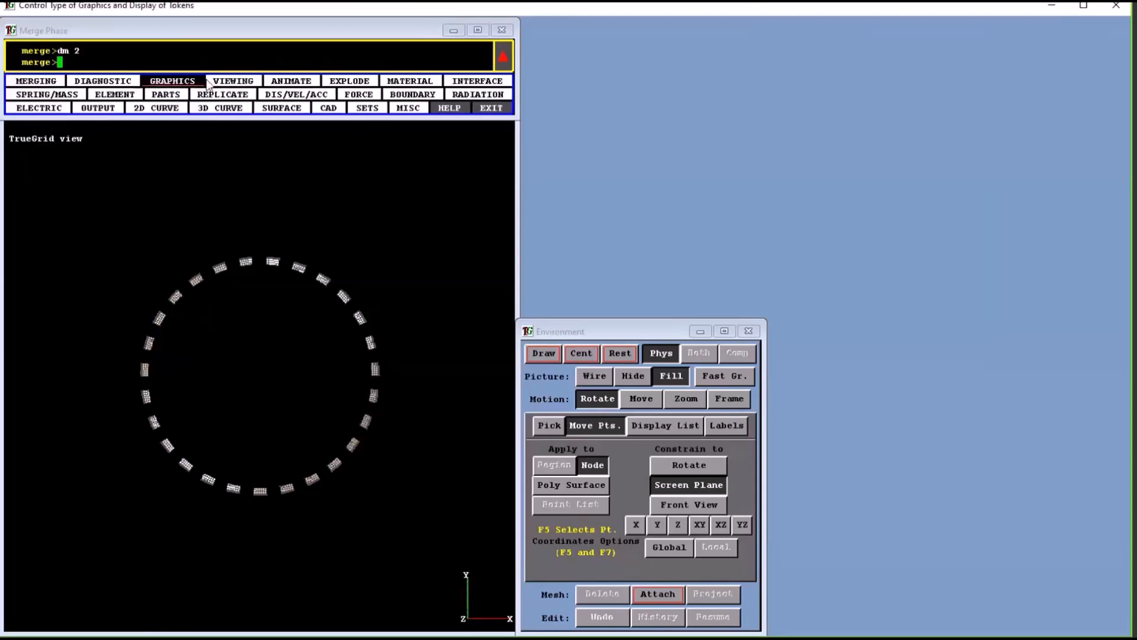
pyautogui.click(179, 83)
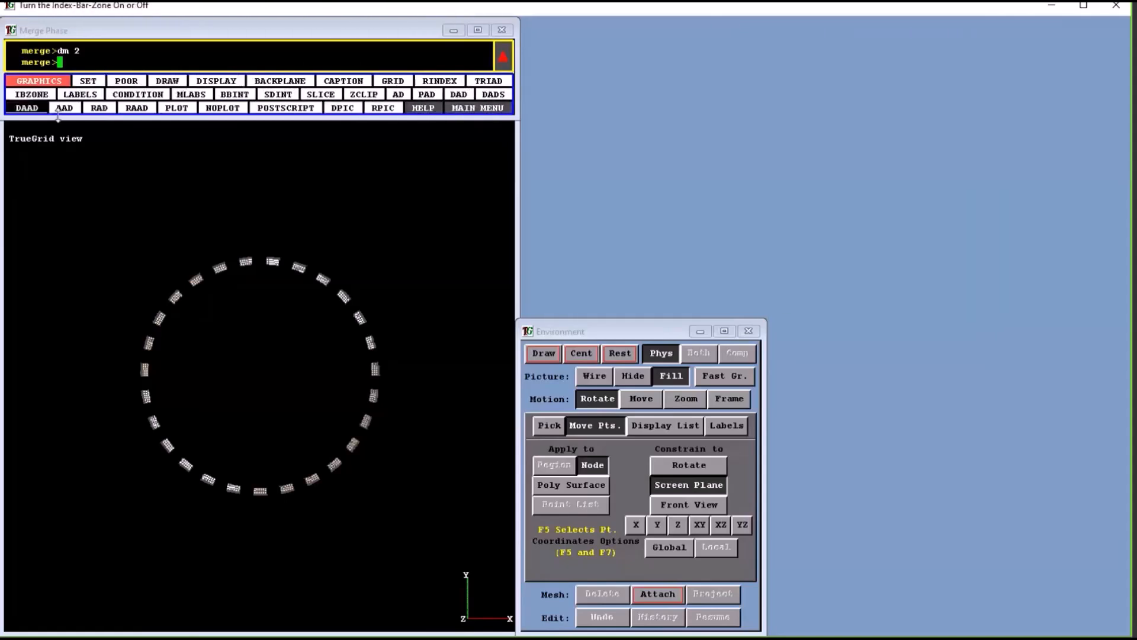
pyautogui.click(456, 108)
# Rotate the view 30 degrees about the x-axis with the RX command
pyautogui.click(231, 81)
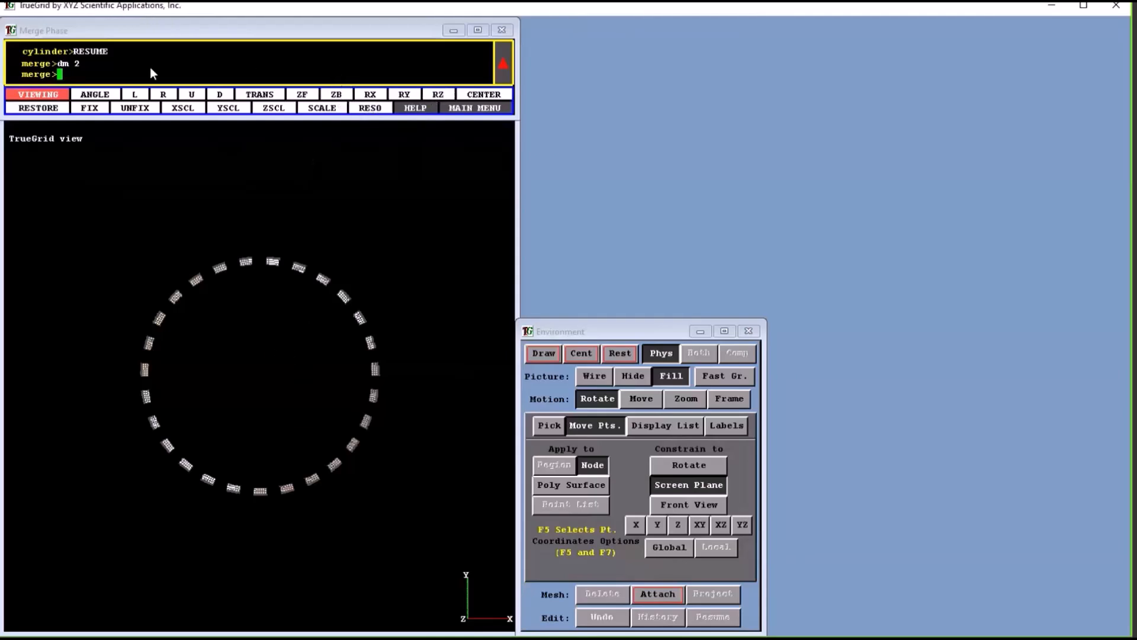
pyautogui.click(371, 95)
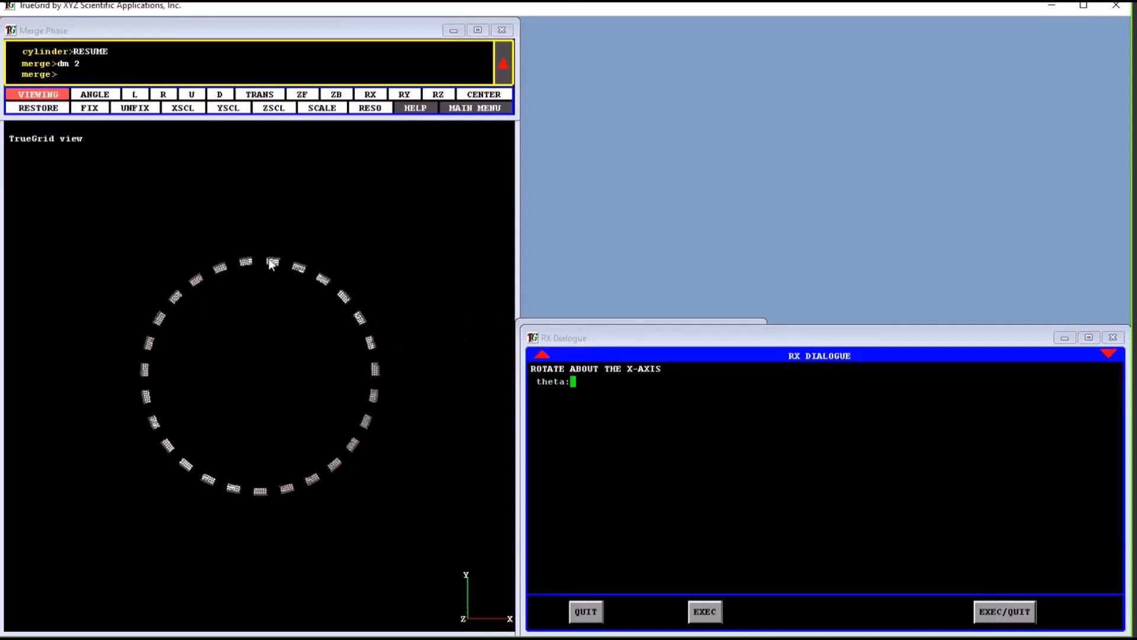
pyautogui.write('30')
pyautogui.click(999, 614)
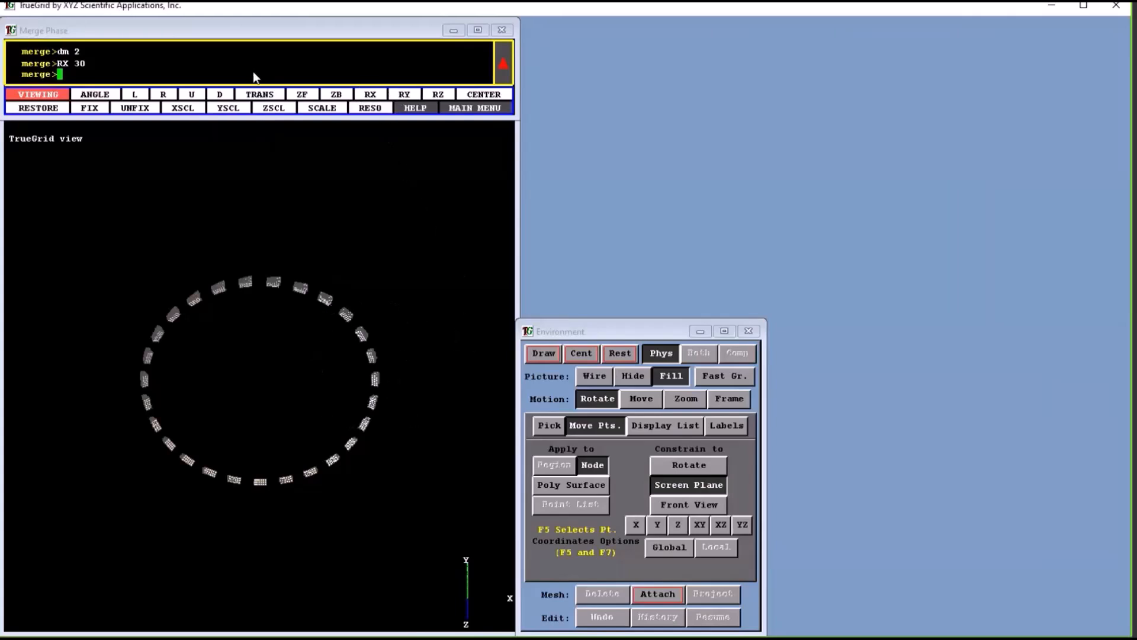
# Rotate the view 45 degrees about the y-axis with ry and 30 degrees about the z-axis with rz
pyautogui.write('ry 45')
pyautogui.press('Return')
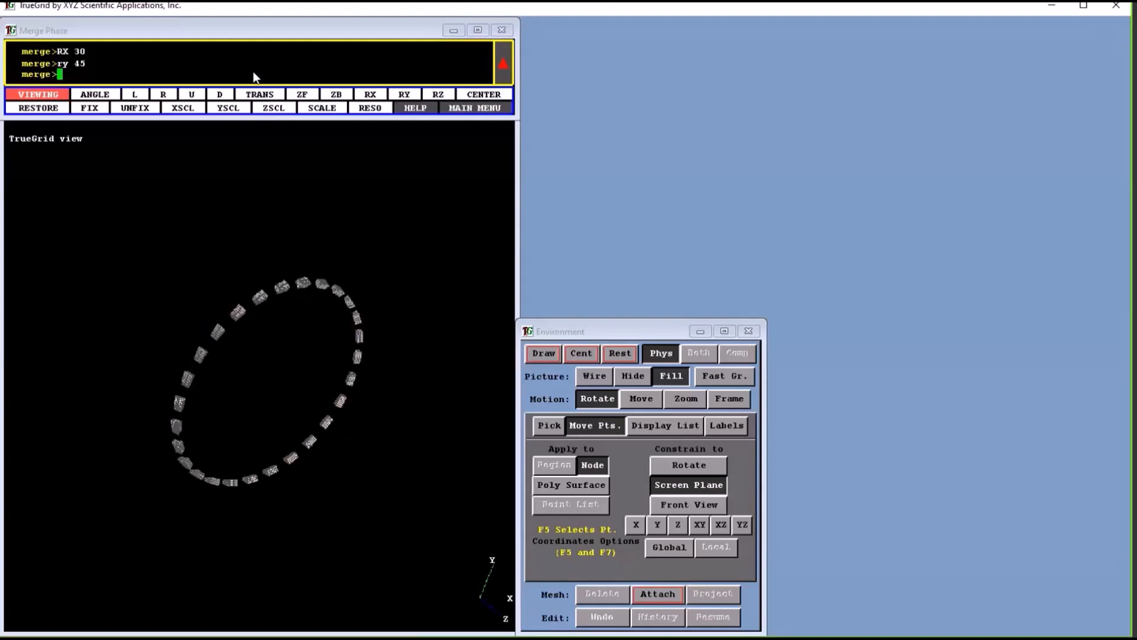
pyautogui.write('rz 30')
pyautogui.press('Return')
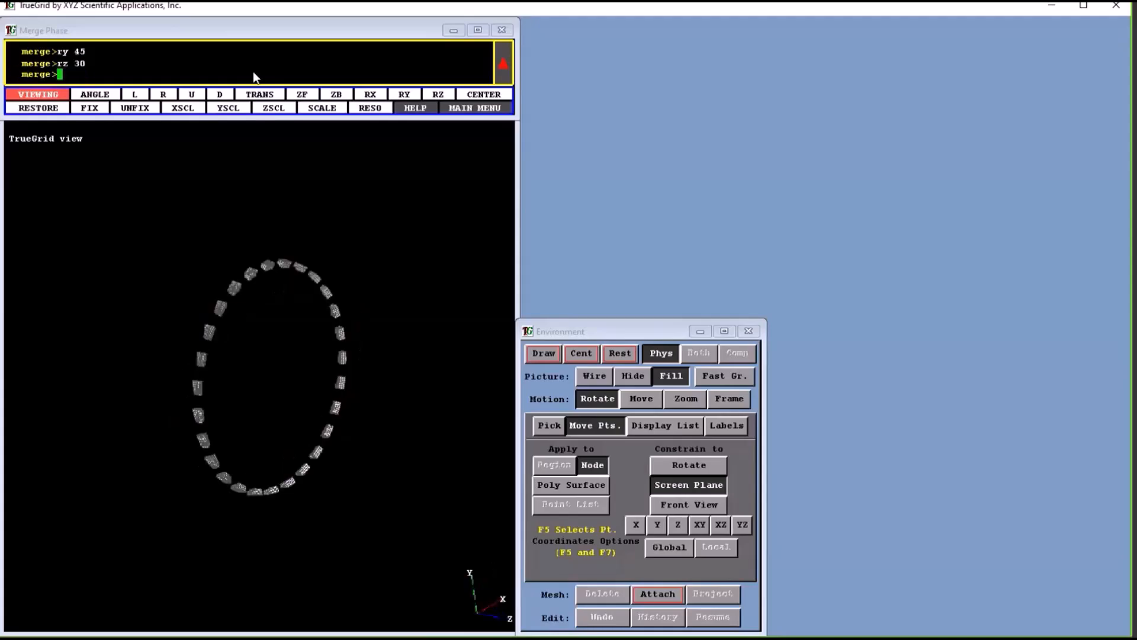